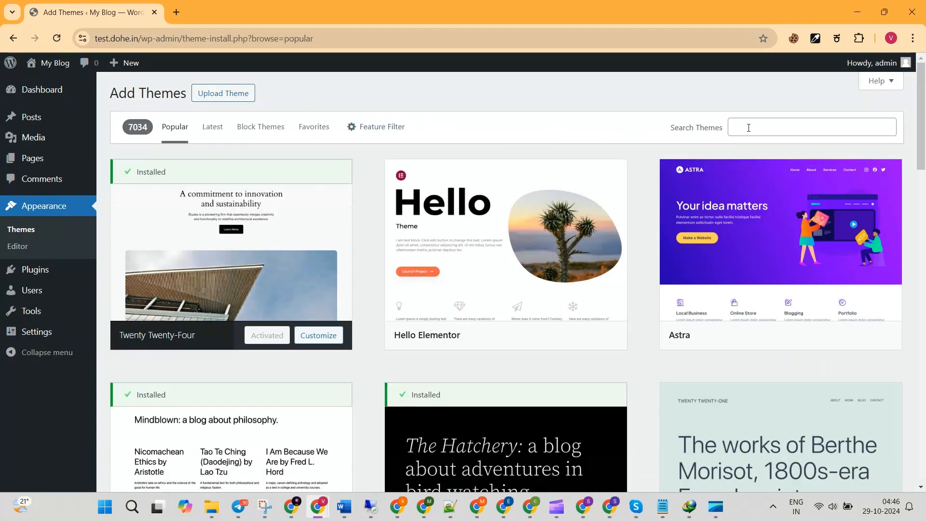
Search the theme directory for "generatepress", then install and activate the GeneratePress theme
left_click(749, 128)
type("gen")
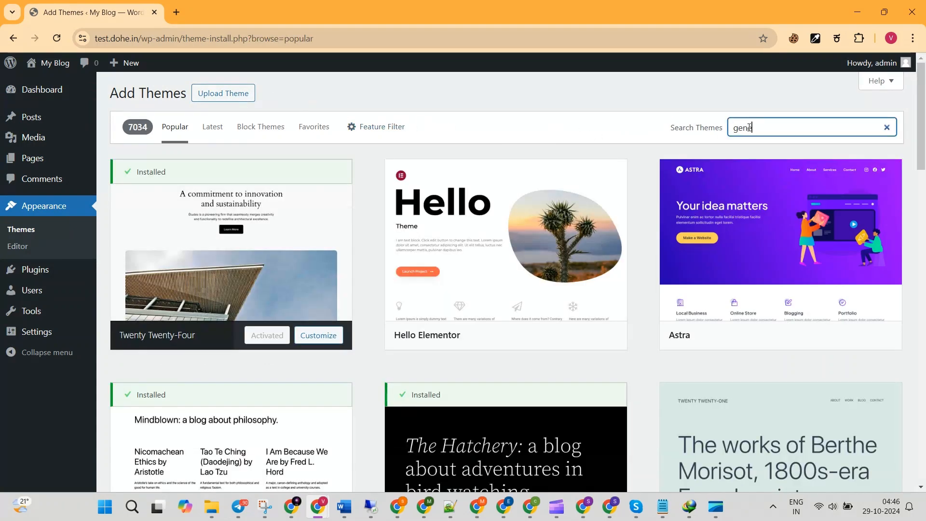
type("eratepress")
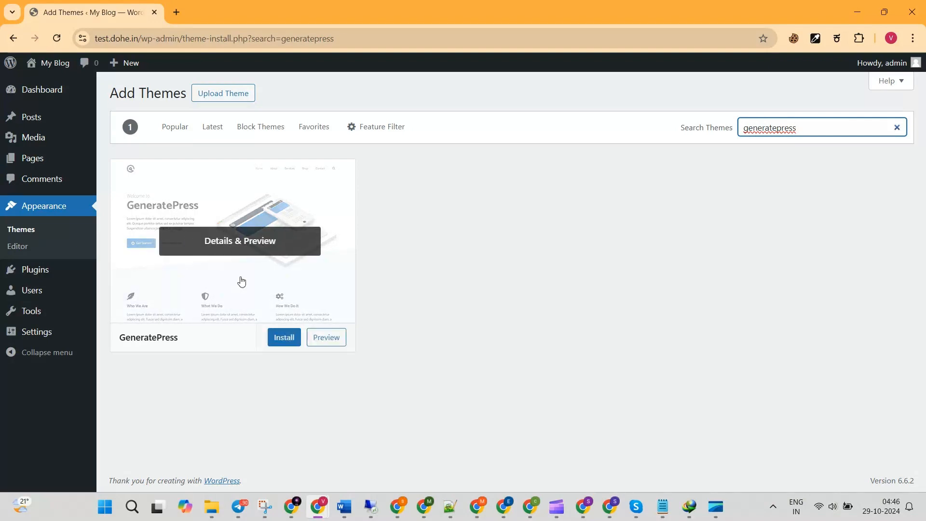
left_click(285, 339)
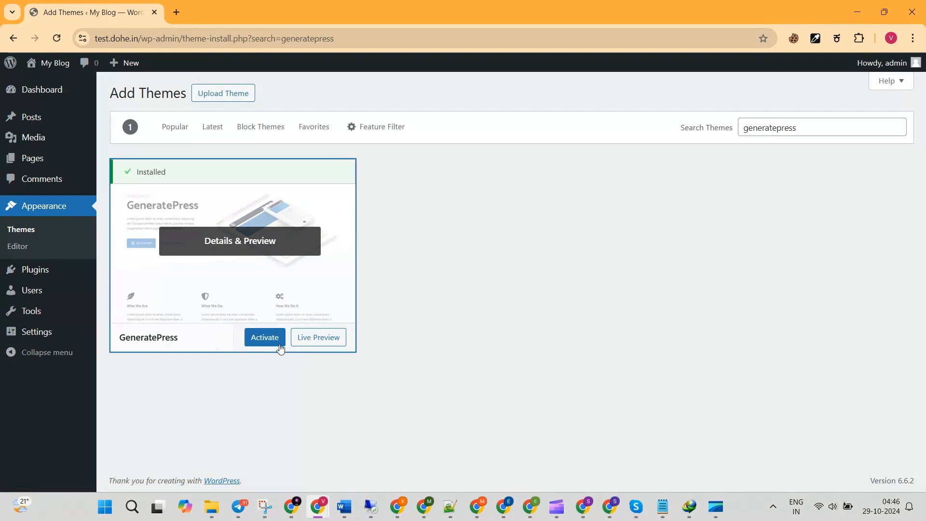
left_click(265, 339)
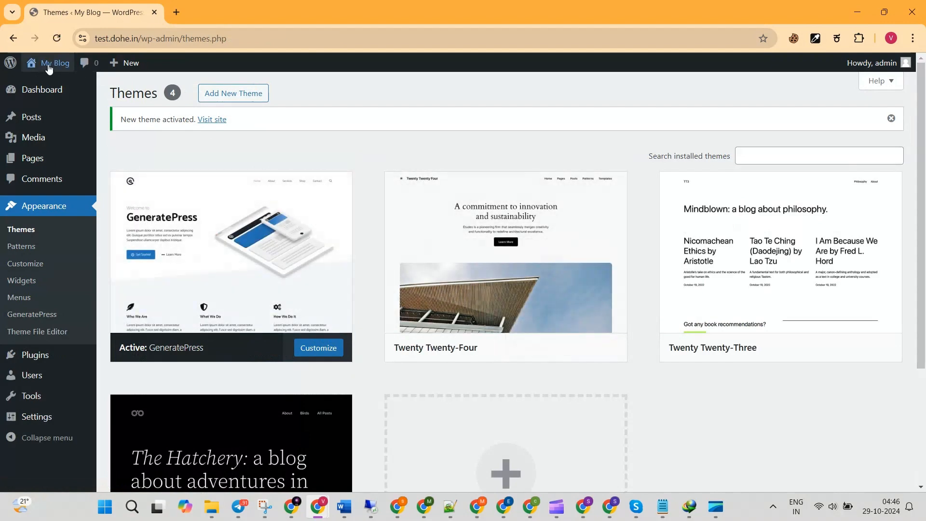
View the site's front end in a new tab, return to the themes page and dismiss the activation notice
mouse_move(48, 63)
right_click(48, 84)
left_click(66, 96)
key("ctrl+Tab")
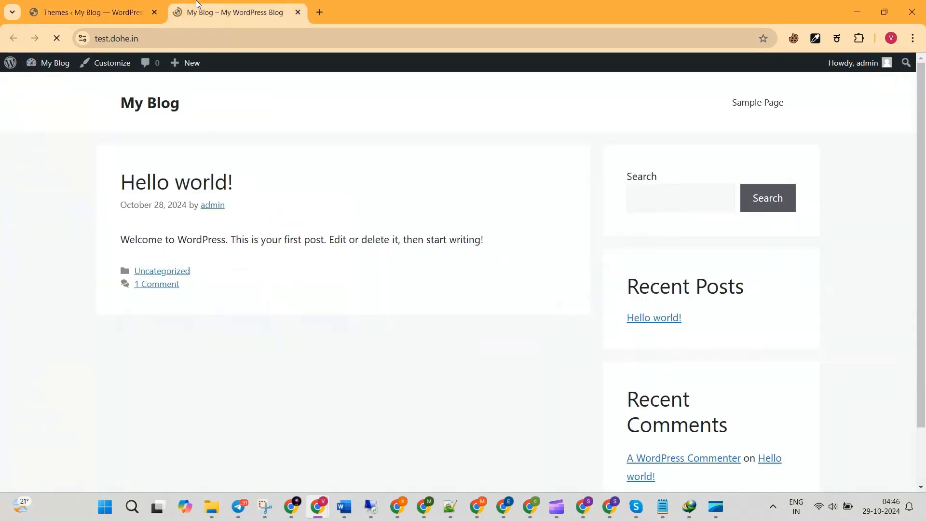
left_click(137, 7)
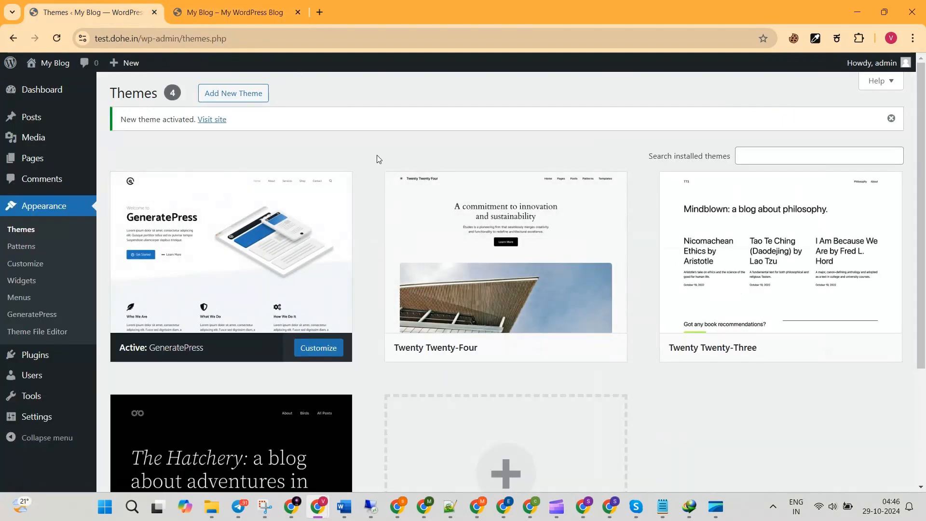
left_click(892, 118)
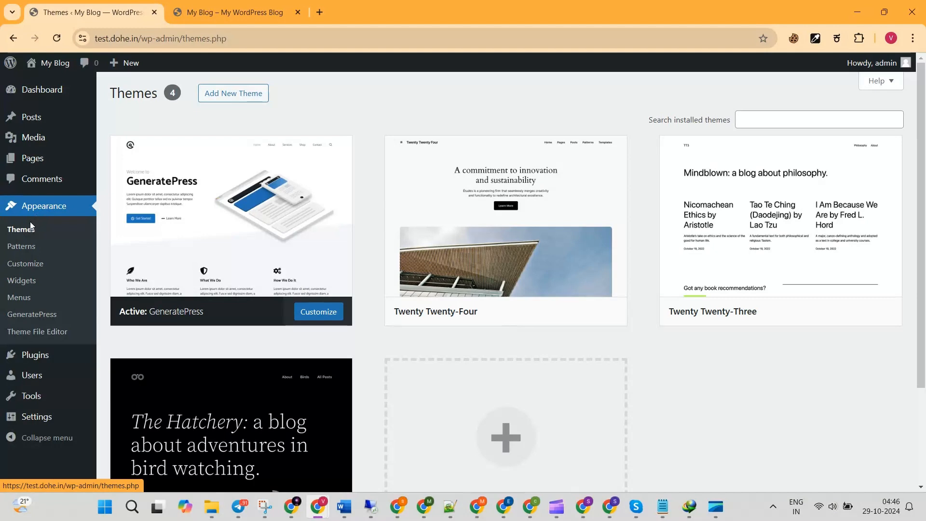
Open the upload form for adding a new plugin from a zip file
left_click(35, 359)
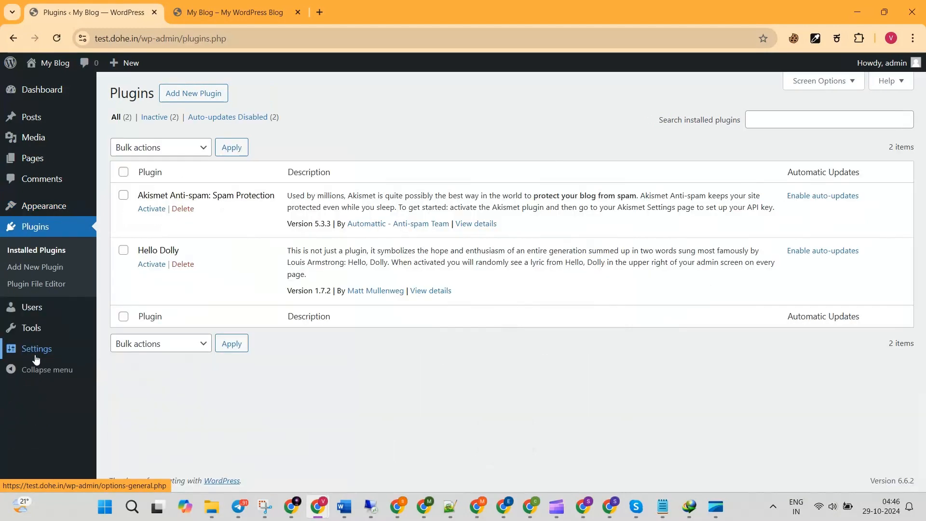
left_click(195, 94)
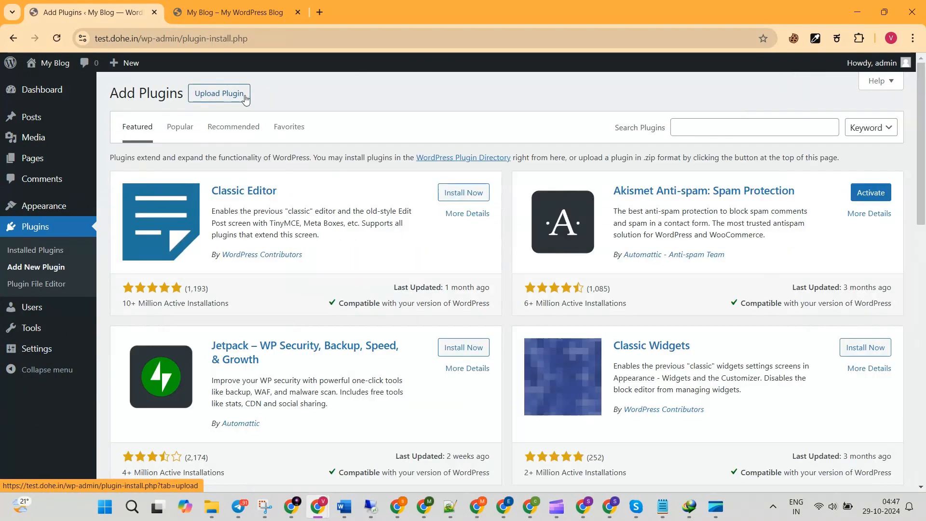
left_click(225, 97)
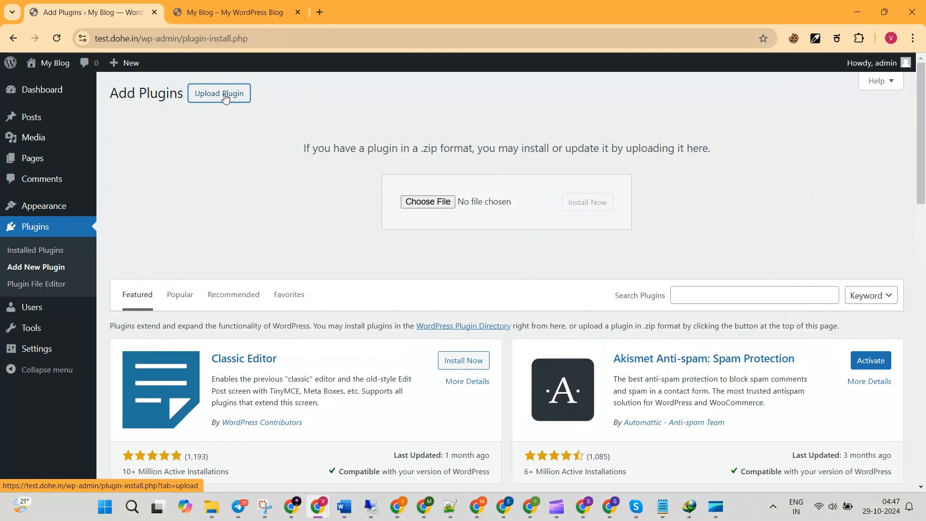
Choose gp-premium.zip from the desktop's New folder as the plugin file, install it and activate the plugin
left_click(215, 509)
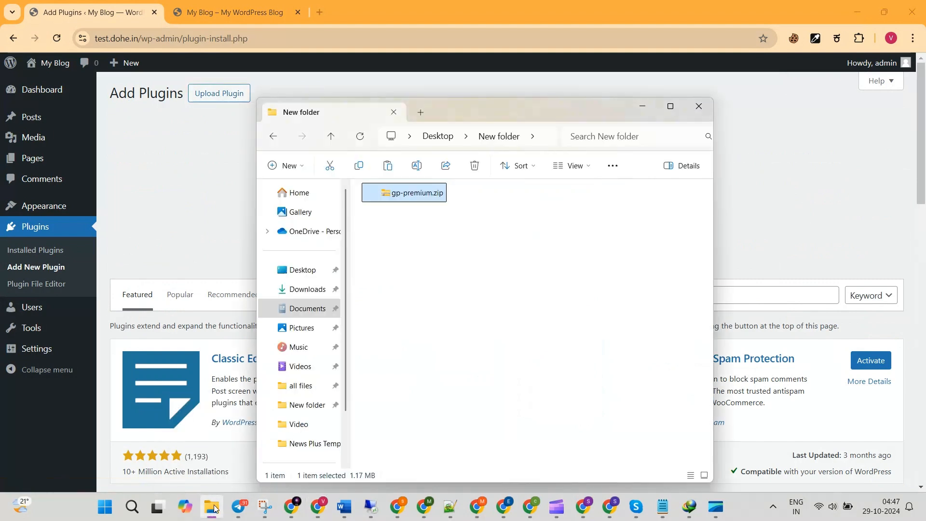
left_click_drag(518, 109, 814, 108)
left_click(783, 260)
left_click(711, 192)
left_click_drag(703, 193, 417, 203)
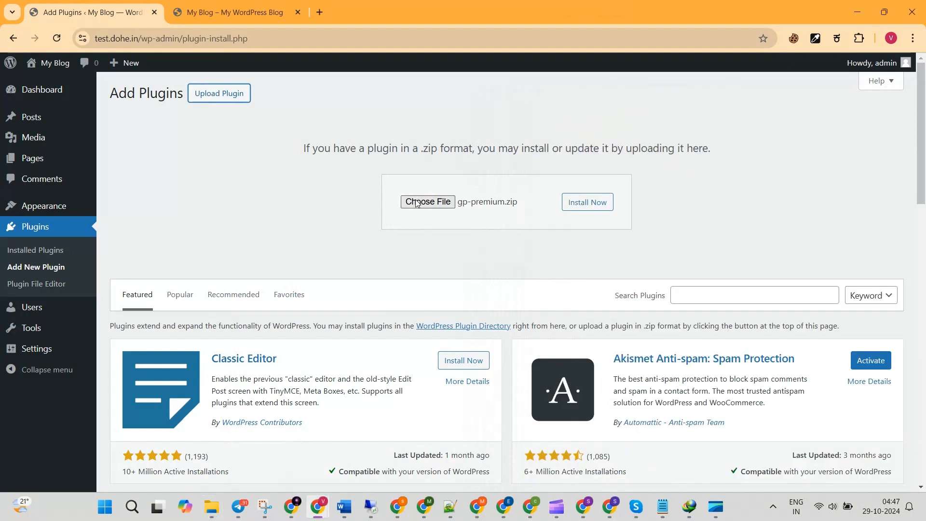
left_click(593, 203)
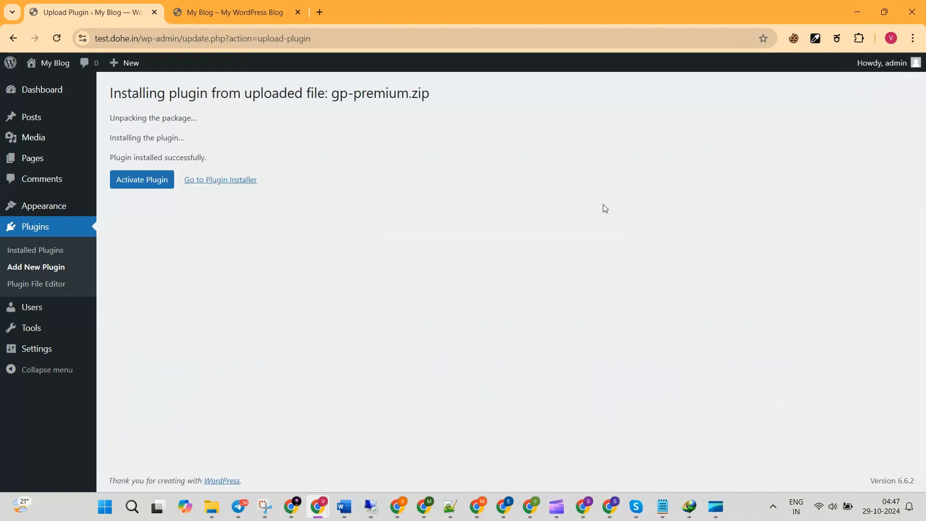
left_click(160, 181)
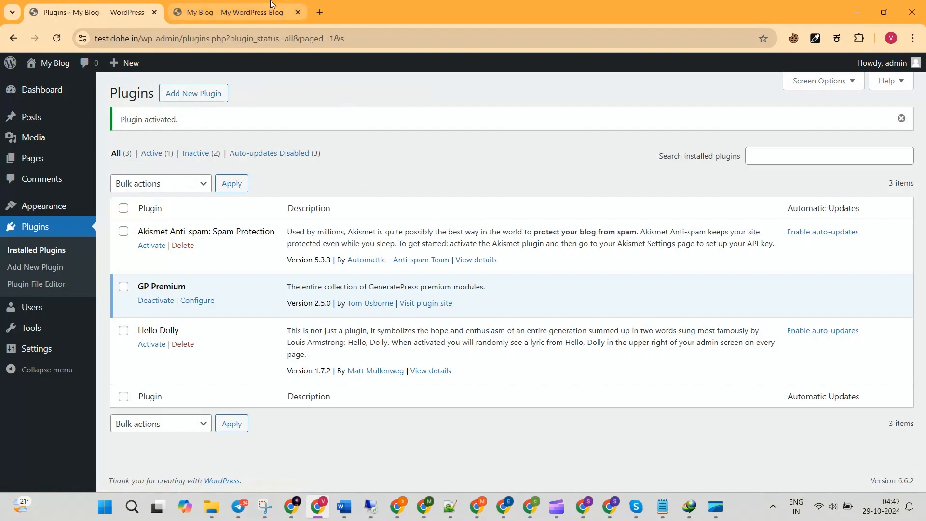
Reload the site's front page to check it with the plugin active, and return to the plugins page
left_click(232, 12)
left_click(53, 40)
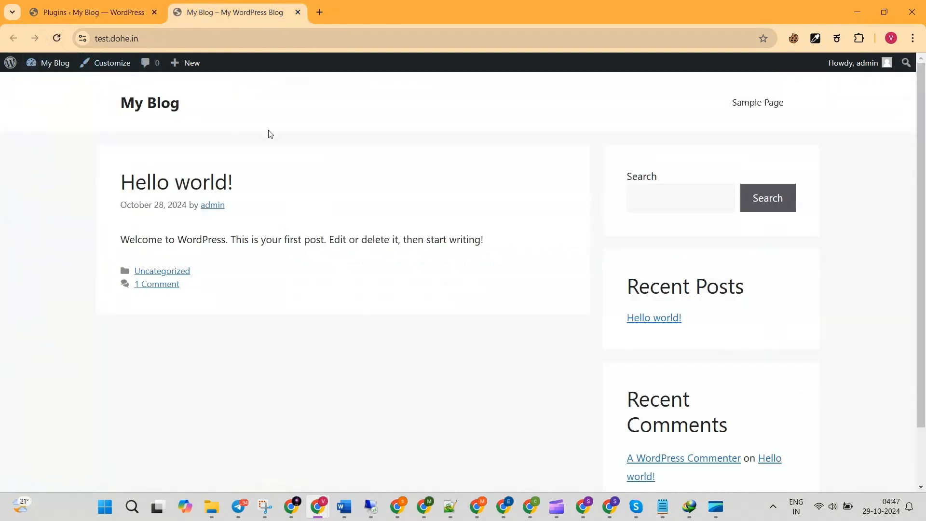
left_click(107, 6)
Open the GeneratePress options page and examine its license key section and module list
mouse_move(53, 206)
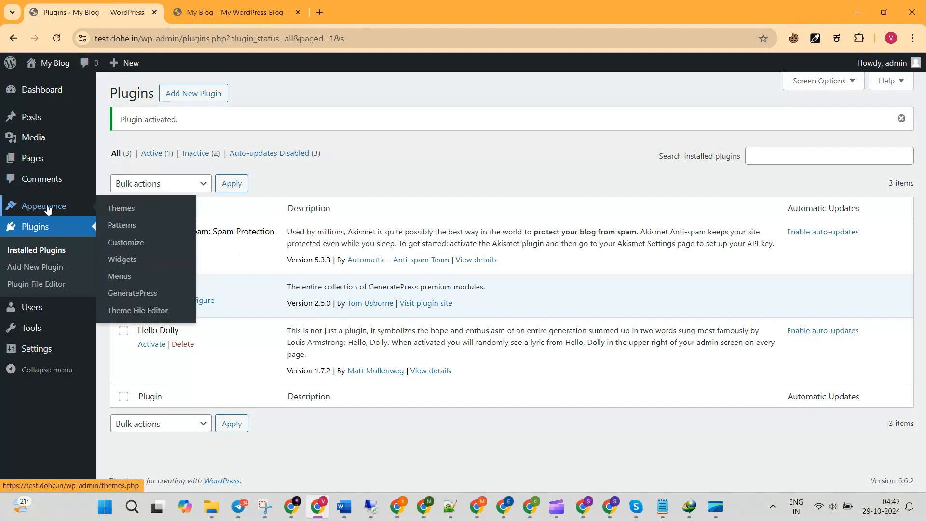
left_click(140, 297)
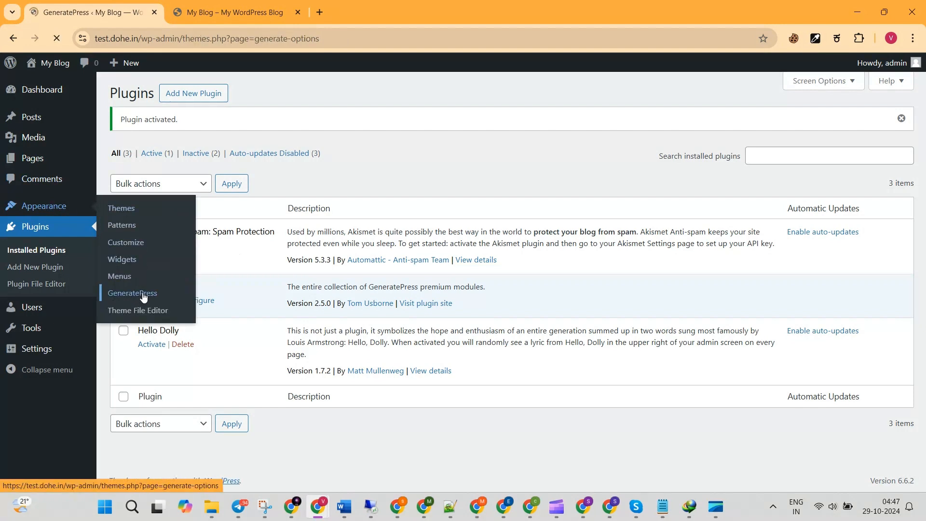
scroll(642, 283, "down", 4)
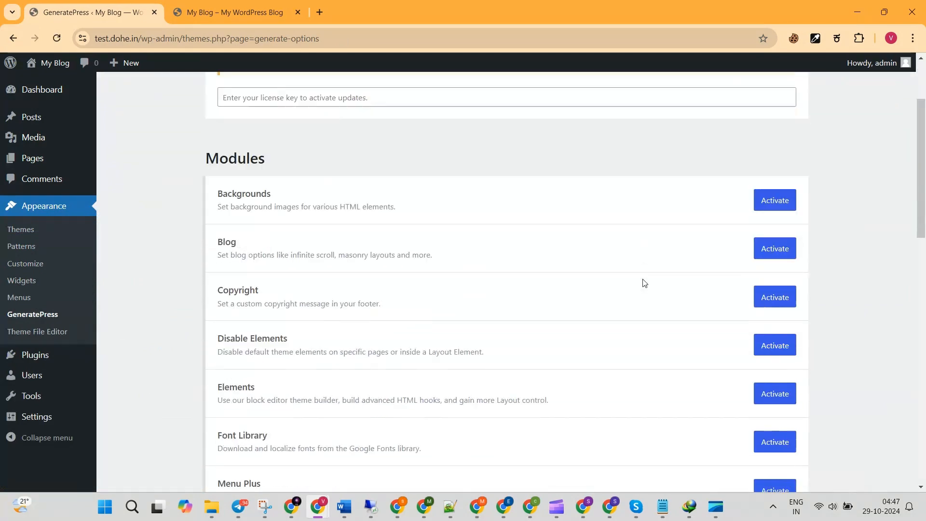
scroll(643, 283, "up", 4)
left_click_drag(227, 185, 348, 193)
left_click(385, 241)
Activate the inactive GeneratePress modules, including Backgrounds, Blog, Copyright, Disable Elements, Elements and Font Library
scroll(468, 296, "down", 2)
scroll(469, 296, "down", 2)
left_click(779, 140)
left_click(771, 184)
left_click(772, 231)
left_click(779, 285)
left_click(773, 324)
left_click(775, 377)
left_click(774, 426)
left_click(777, 472)
scroll(782, 432, "down", 4)
left_click(775, 342)
left_click(771, 390)
scroll(627, 365, "up", 8)
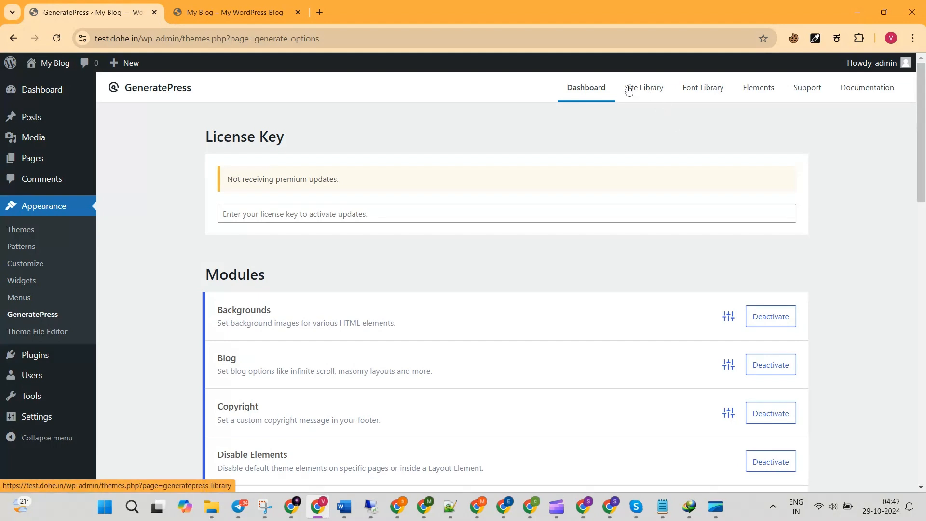
Open the GeneratePress Site Library and browse the available starter site templates
left_click(641, 91)
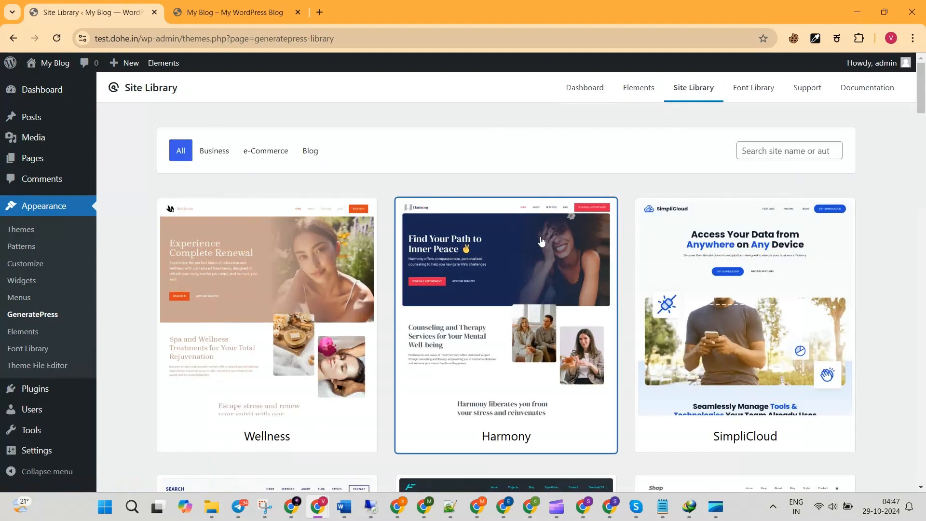
scroll(546, 246, "down", 3)
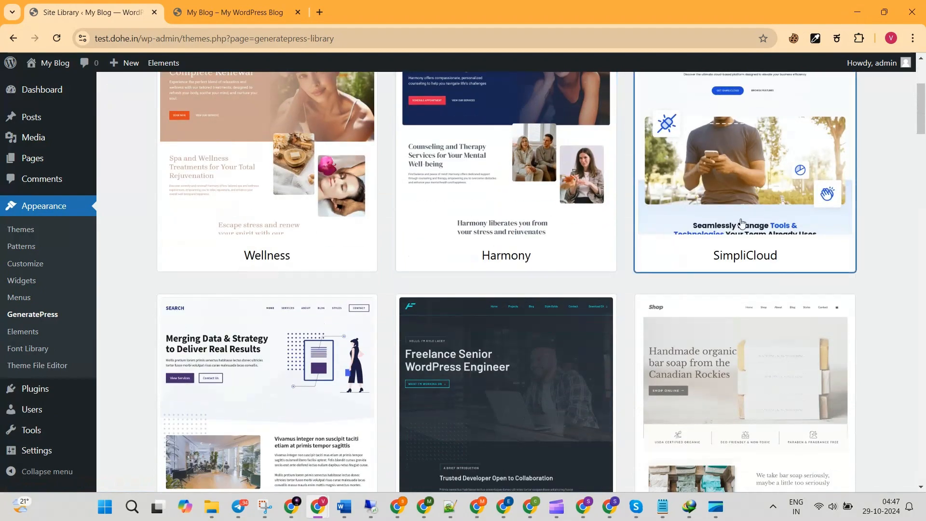
scroll(723, 337, "down", 6)
scroll(724, 337, "down", 10)
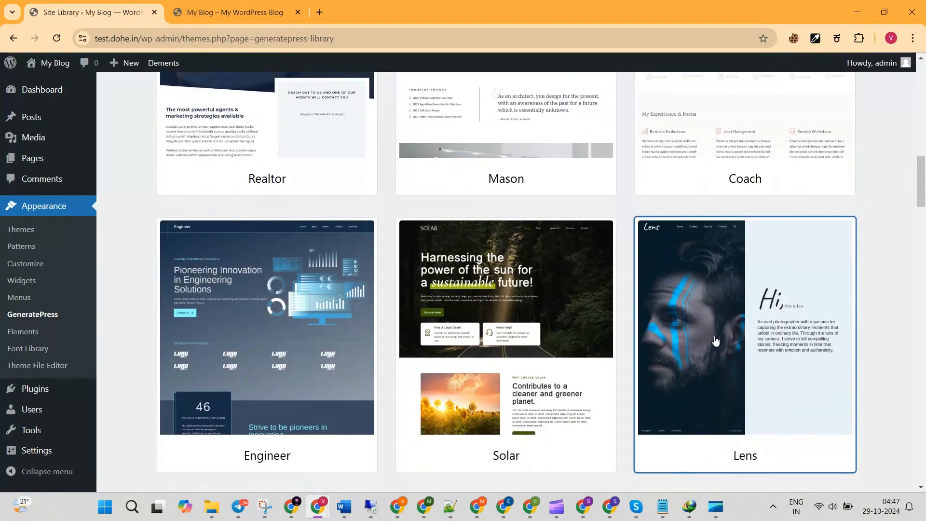
scroll(325, 319, "down", 4)
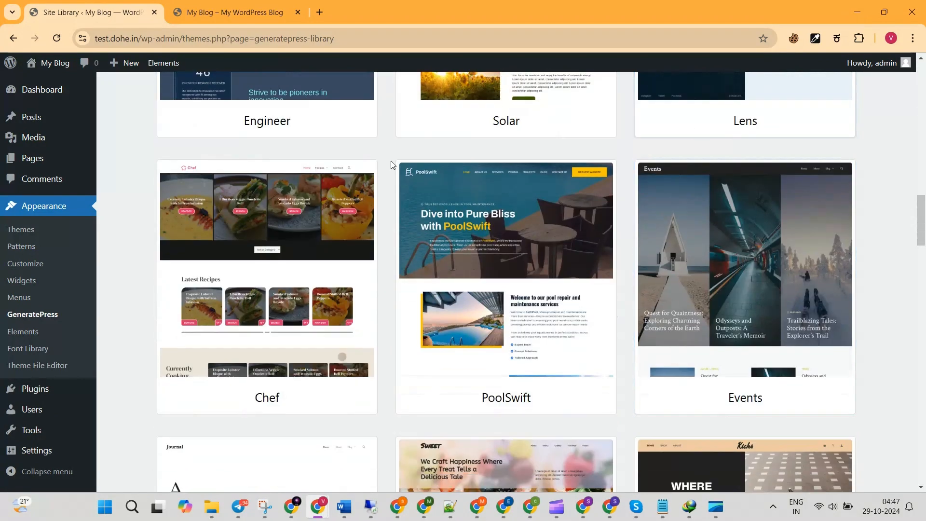
scroll(641, 296, "down", 1)
scroll(641, 296, "down", 15)
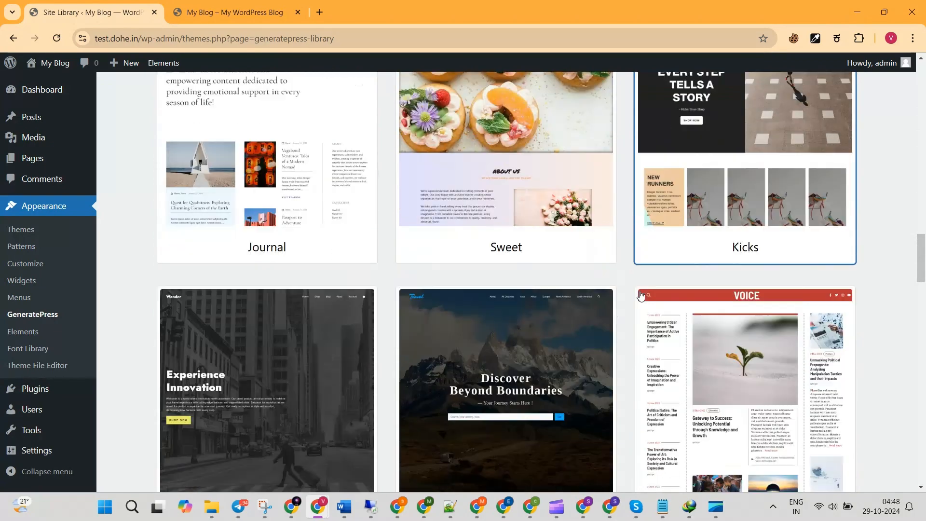
scroll(641, 295, "up", 15)
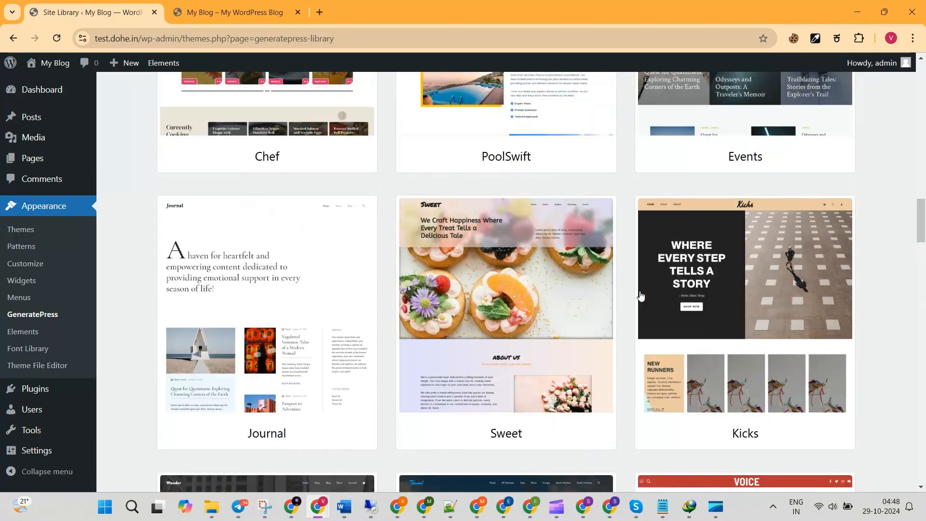
scroll(641, 295, "up", 12)
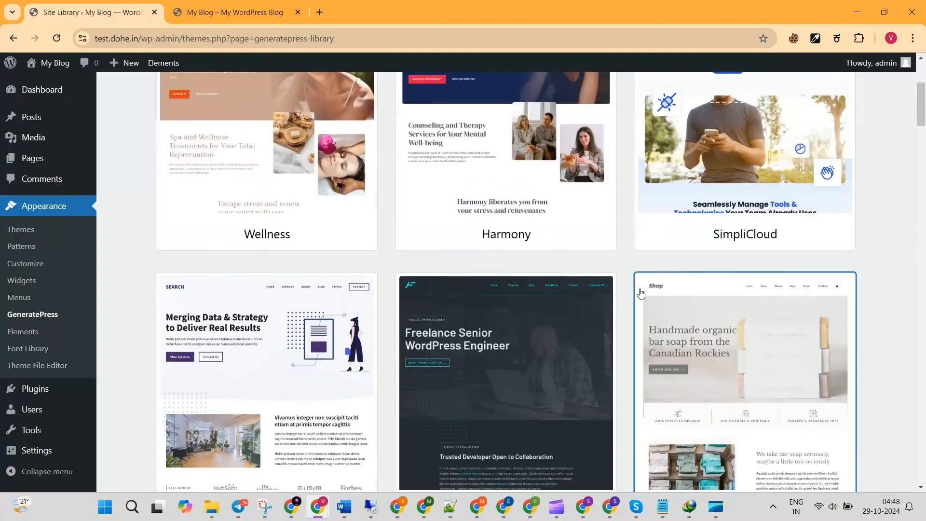
scroll(641, 294, "down", 2)
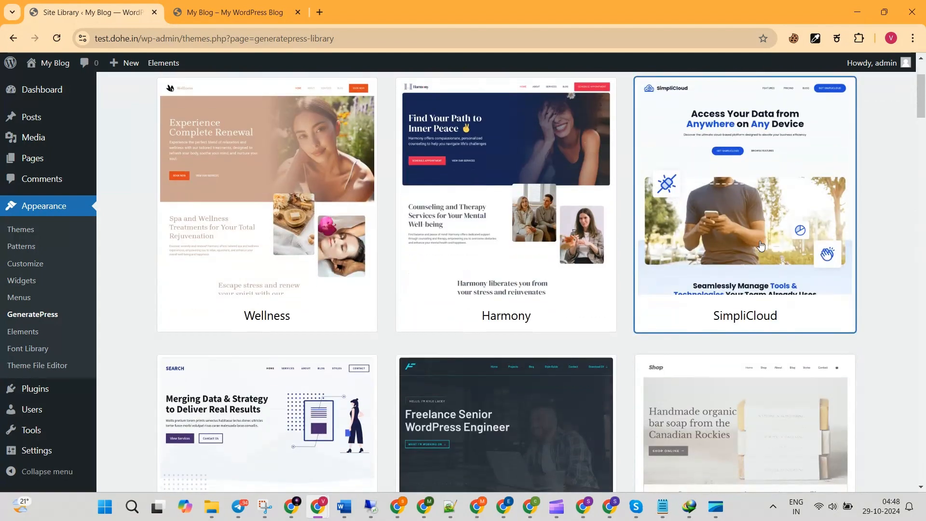
Preview the Harmony starter site, examine which plugins it needs before importing, and close it
left_click(532, 242)
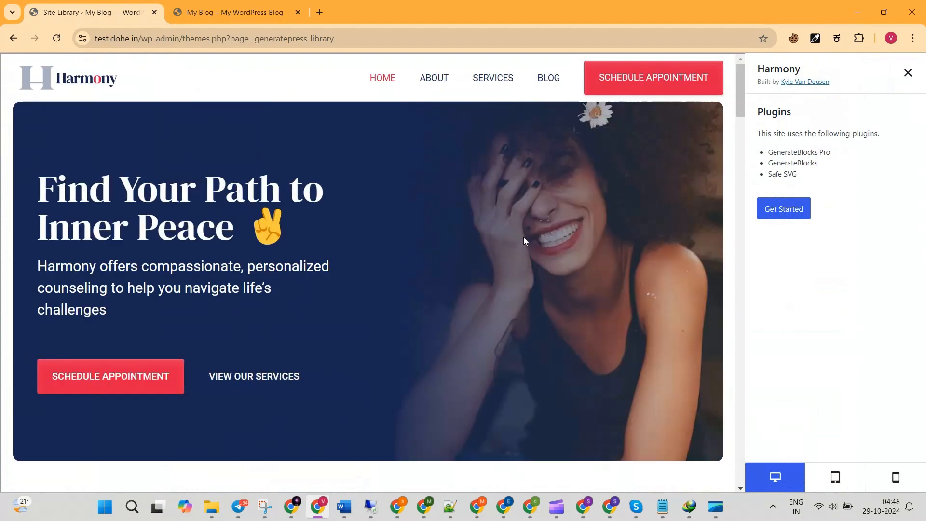
left_click(781, 211)
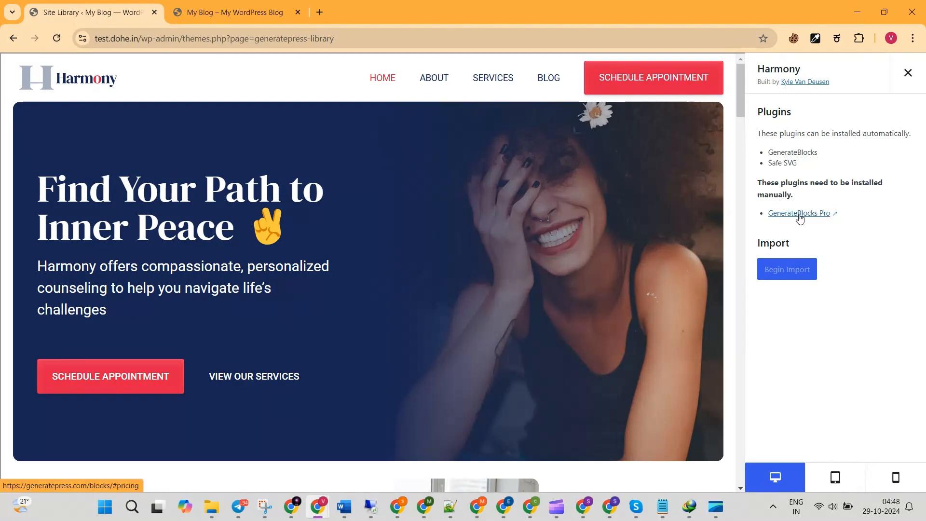
left_click(908, 74)
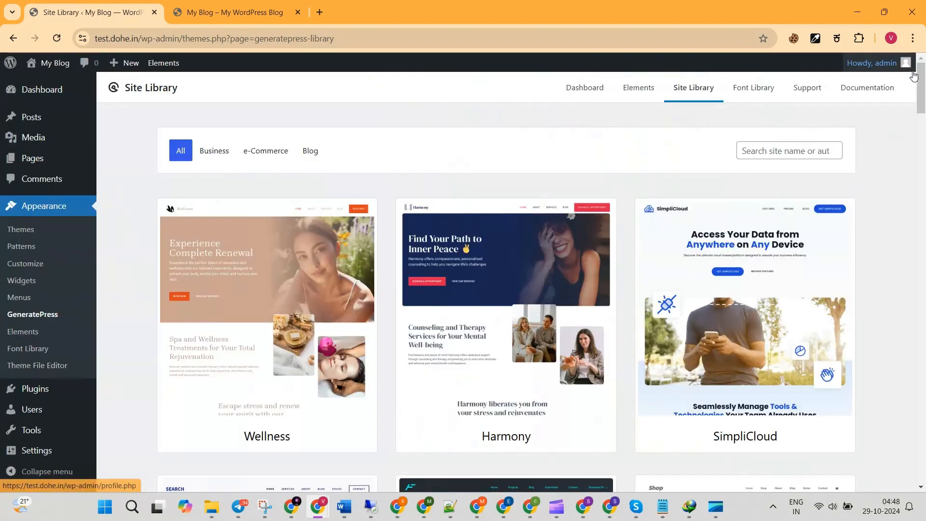
Preview the SimpliCloud starter site, check its list of required plugins, and close it
left_click(748, 322)
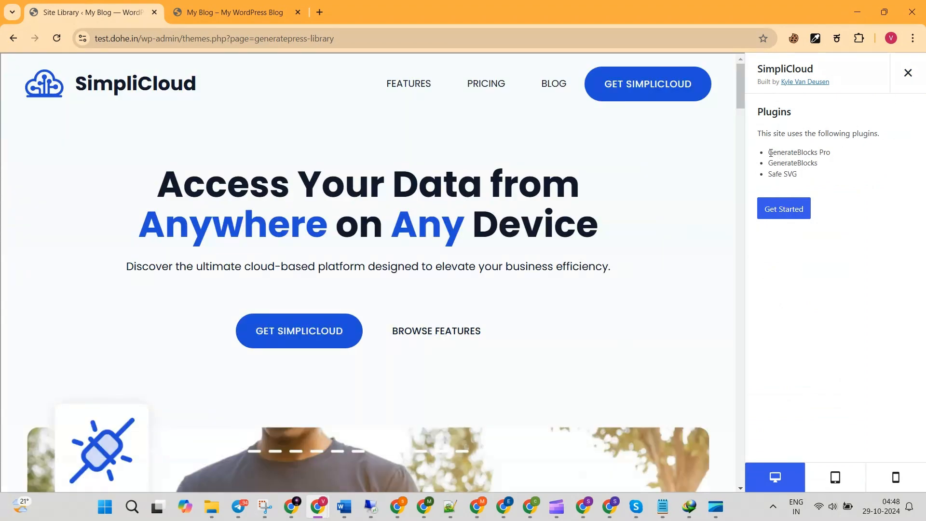
left_click_drag(771, 153, 833, 155)
left_click(908, 73)
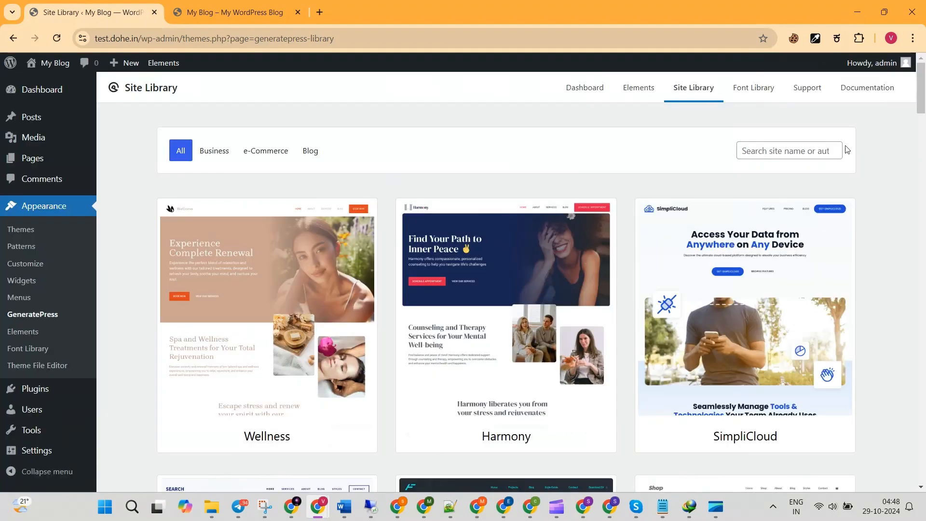
Choose the Solar starter site, check its required plugins, and get started to reach its import options
scroll(586, 338, "down", 15)
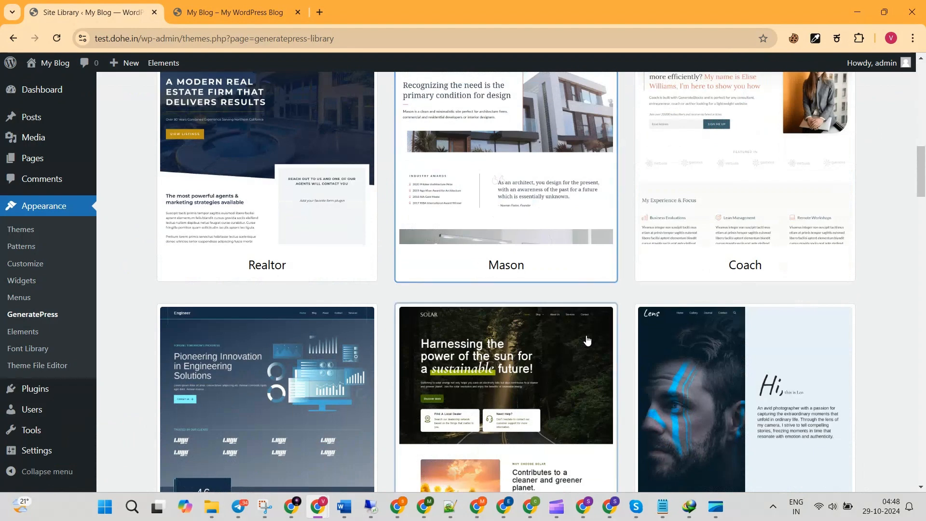
scroll(587, 341, "down", 3)
left_click(529, 284)
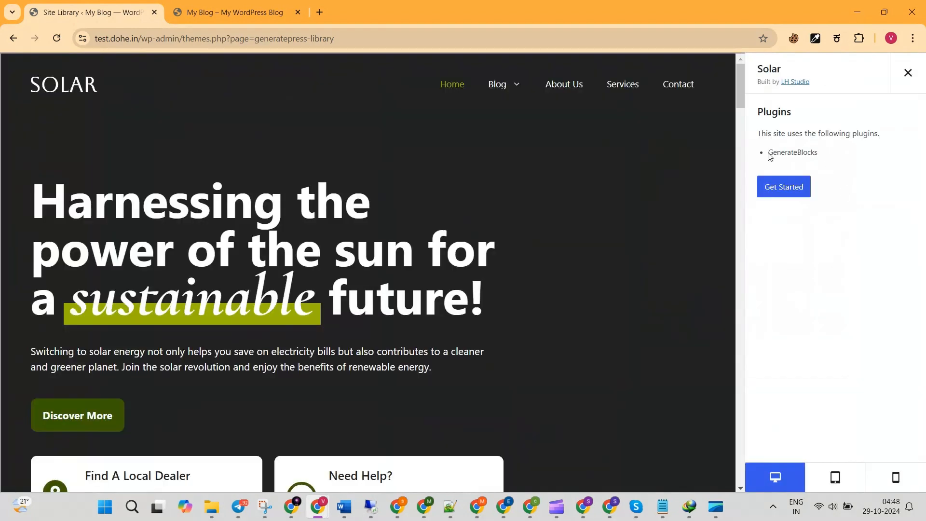
left_click_drag(770, 157, 825, 151)
left_click(845, 176)
left_click(780, 193)
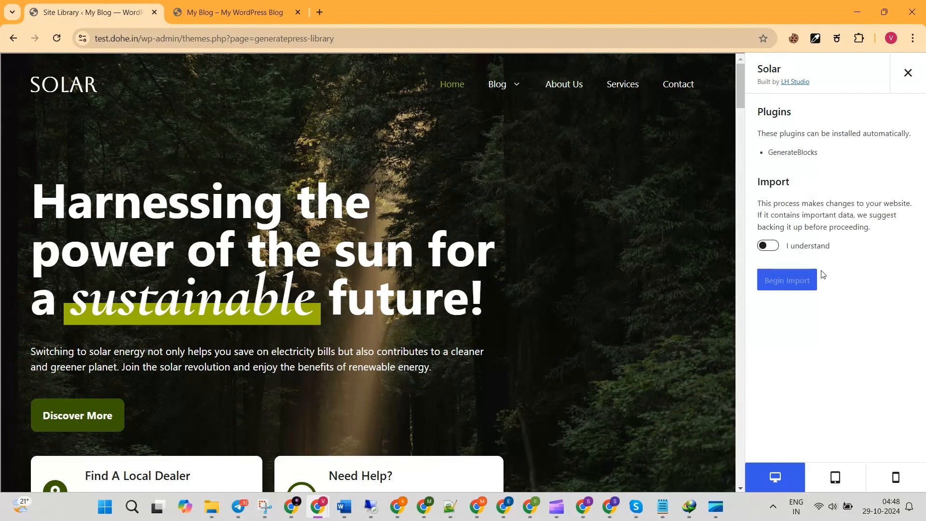
Accept the notice that importing changes the website and import the Solar starter site with its GenerateBlocks plugin
left_click(774, 247)
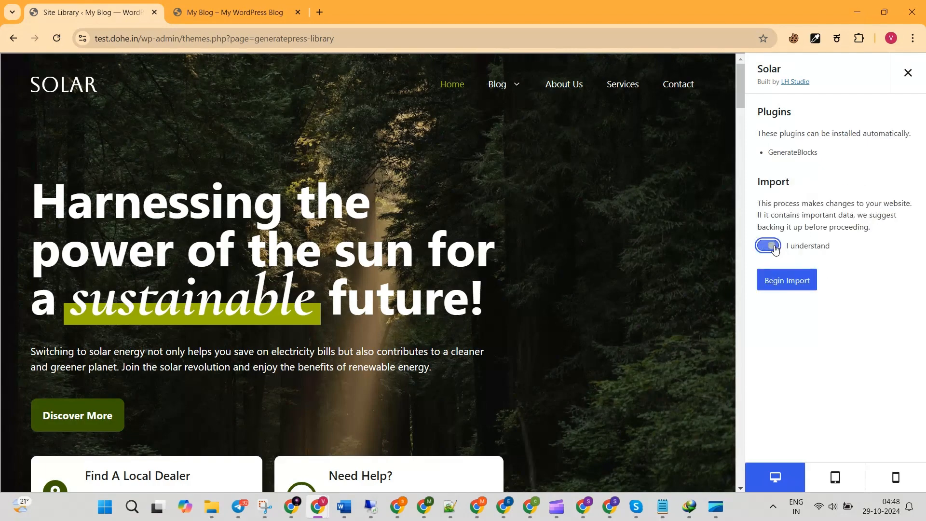
left_click(786, 284)
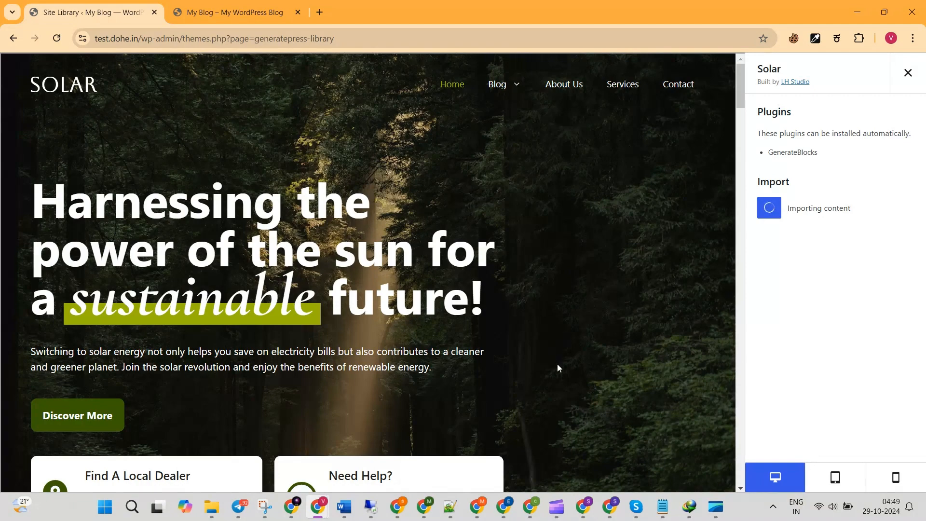
scroll(554, 360, "down", 9)
scroll(593, 372, "up", 9)
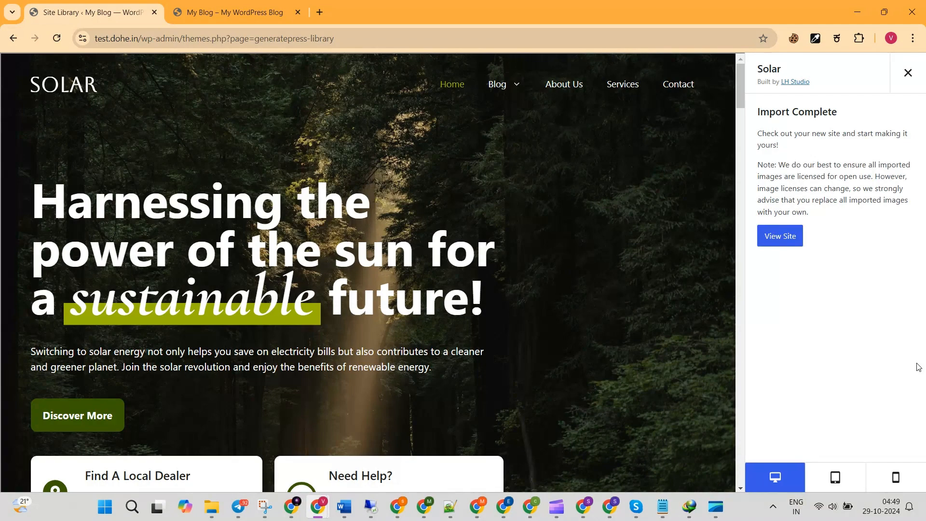
Open the live site with the imported Solar content, reload it, and look through the homepage sections
left_click(770, 236)
left_click(56, 38)
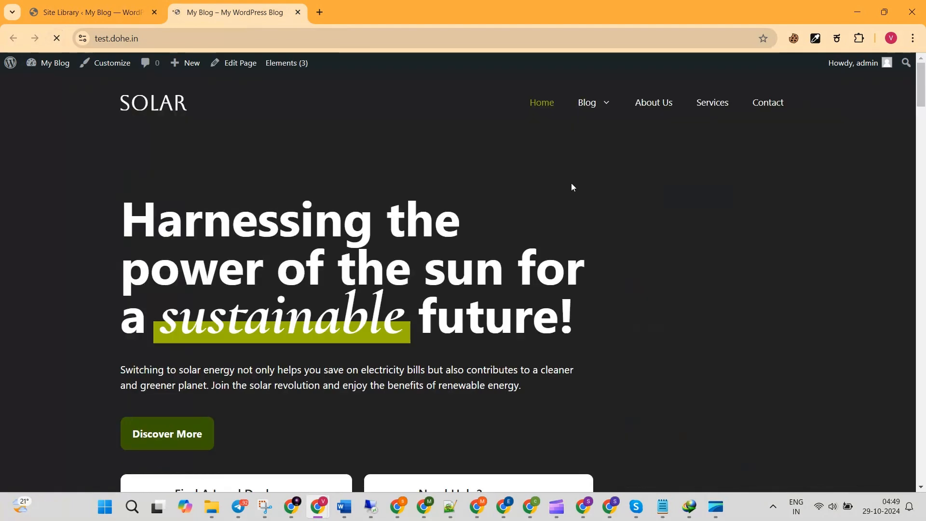
scroll(720, 295, "down", 4)
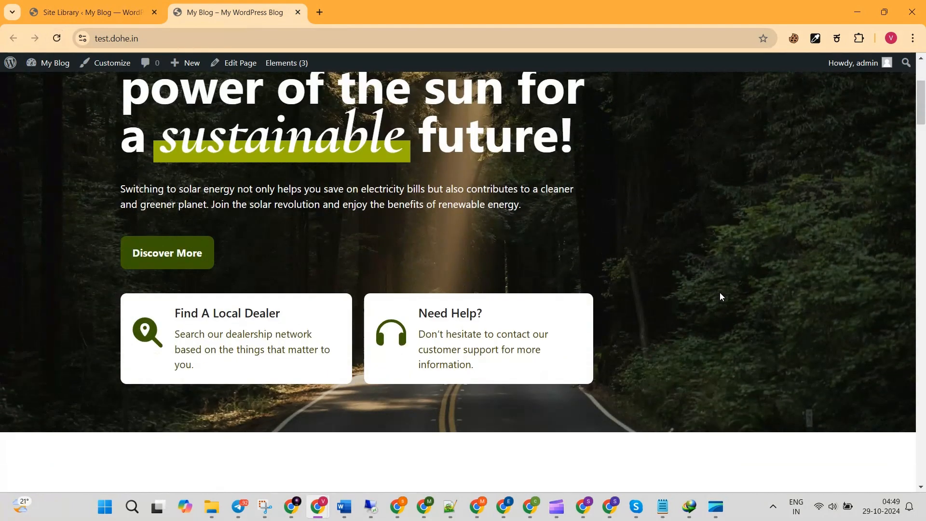
scroll(720, 296, "up", 4)
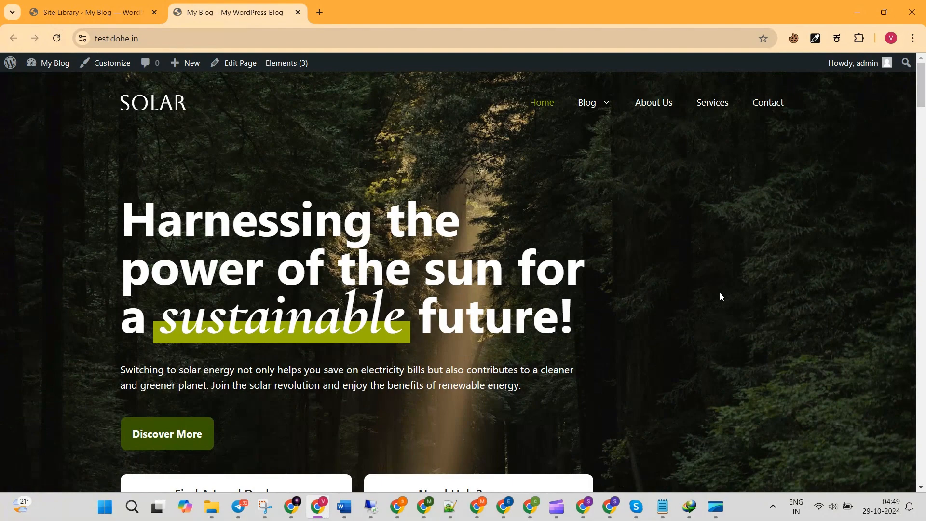
scroll(721, 296, "down", 15)
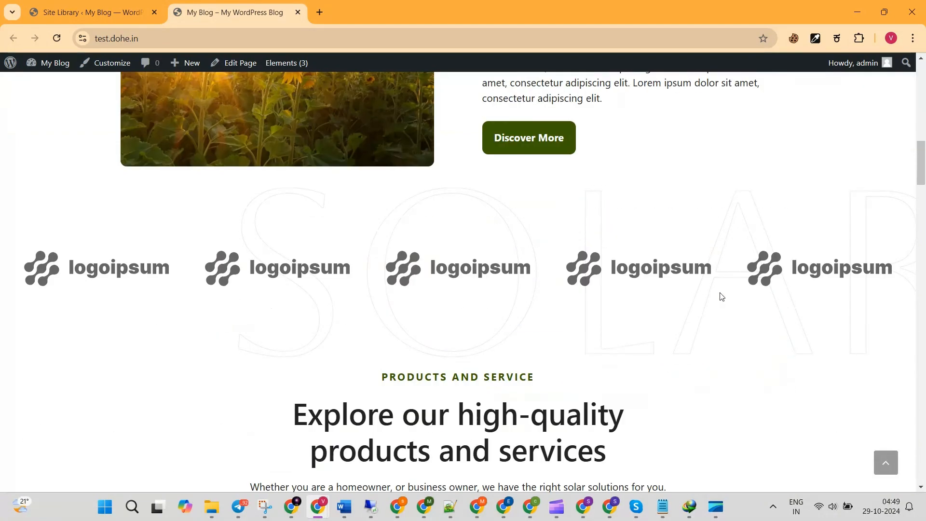
scroll(722, 296, "down", 20)
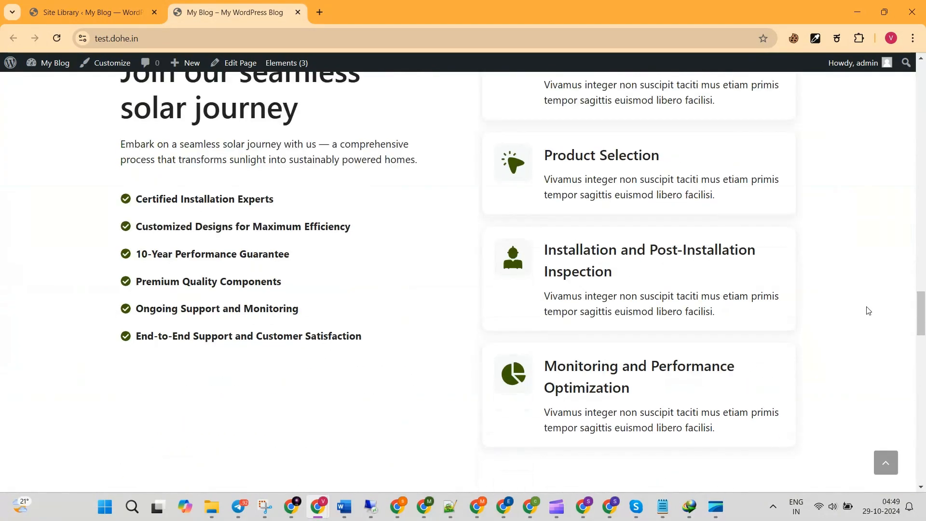
left_click_drag(921, 312, 922, 77)
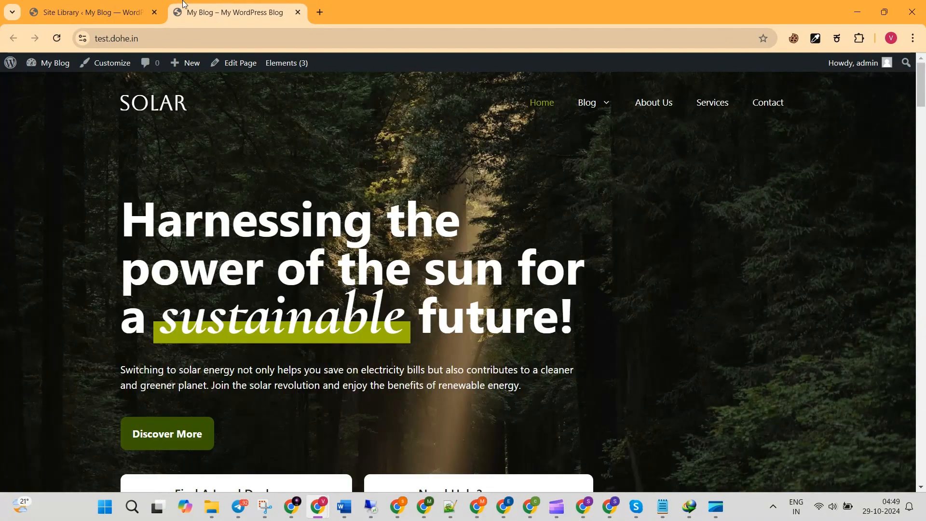
Return to the Site Library, close the finished Solar import, and go to the WordPress dashboard home
left_click(92, 12)
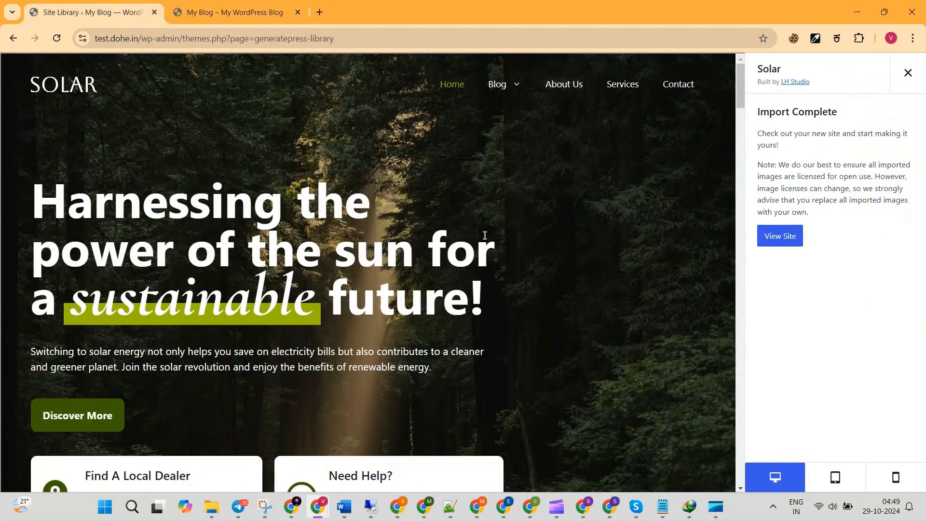
left_click(907, 74)
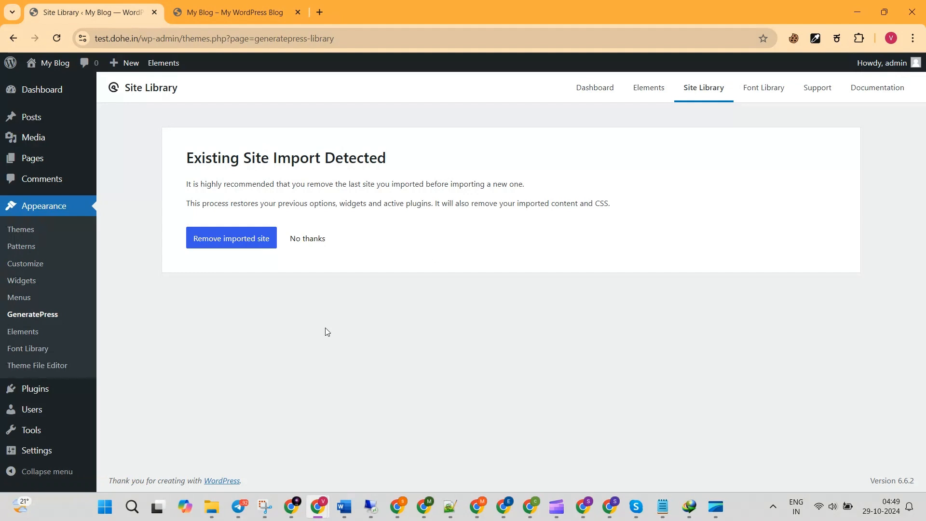
left_click(47, 93)
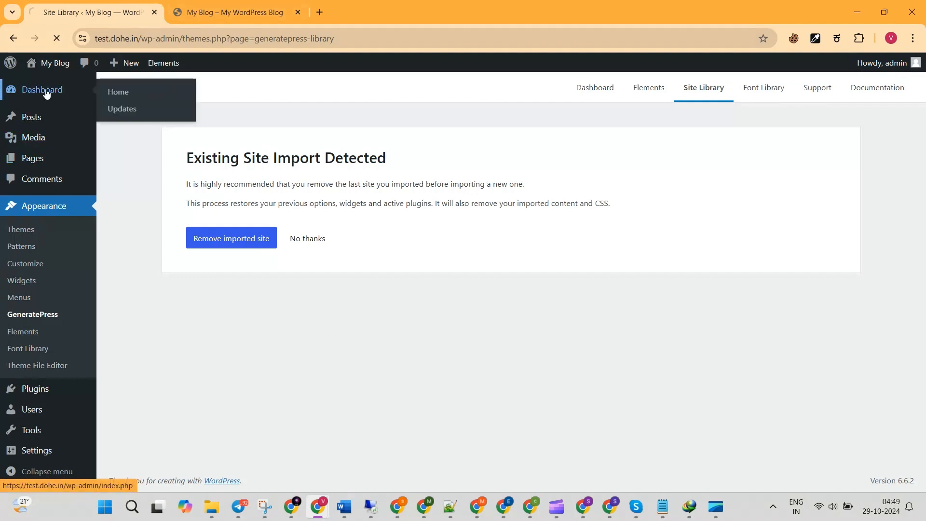